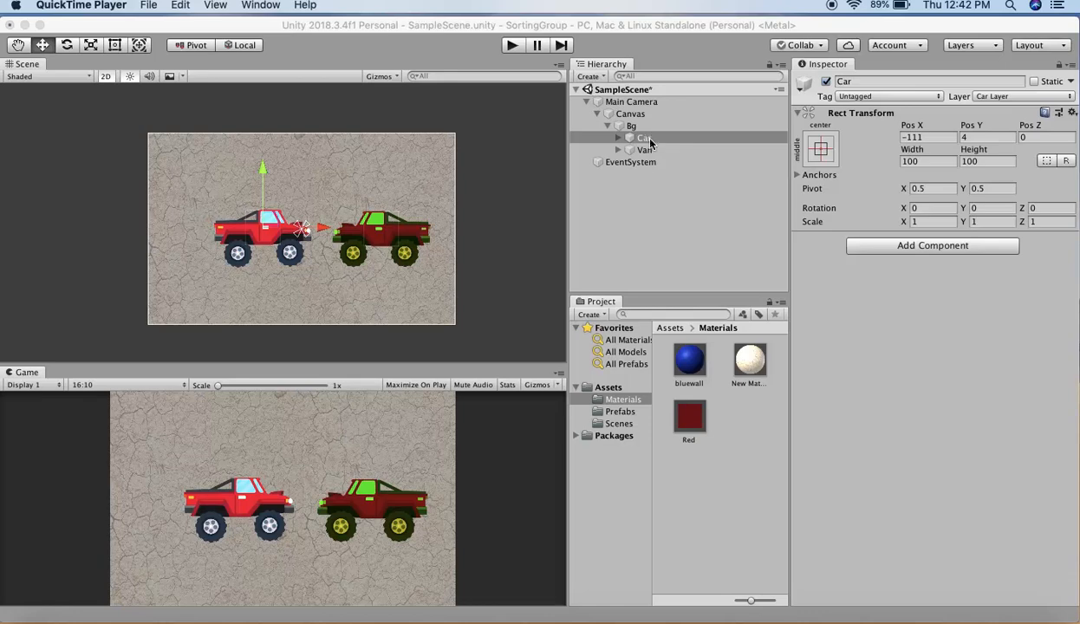
- Examine the sorting layer and order in layer of the Car's Body, wheel1 and wheel2 sprites, along with the project's layer list
left_click(638, 151)
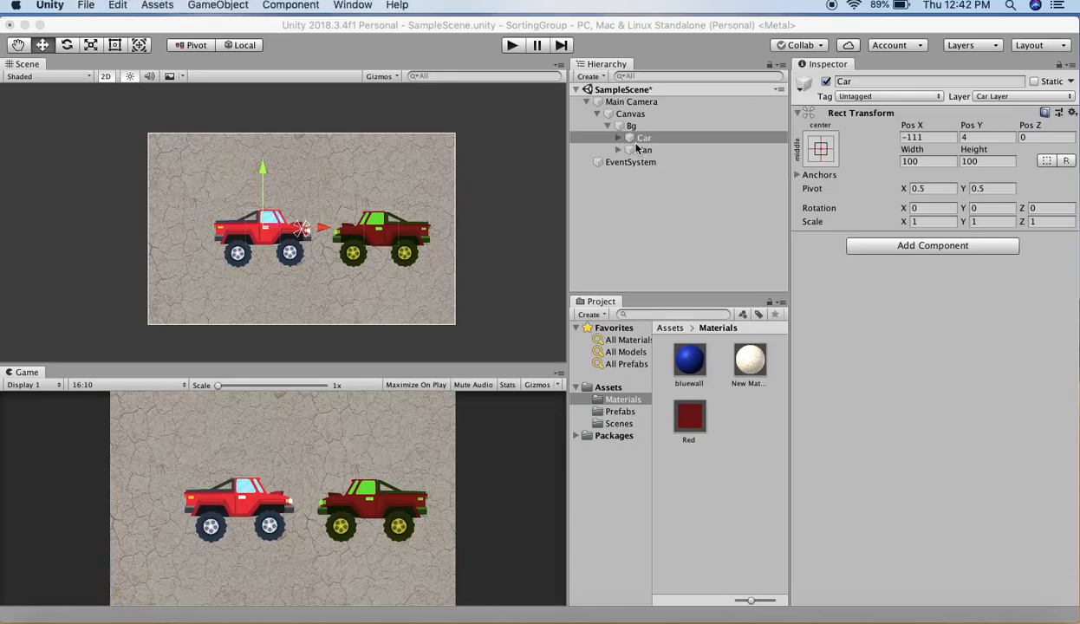
left_click(620, 138)
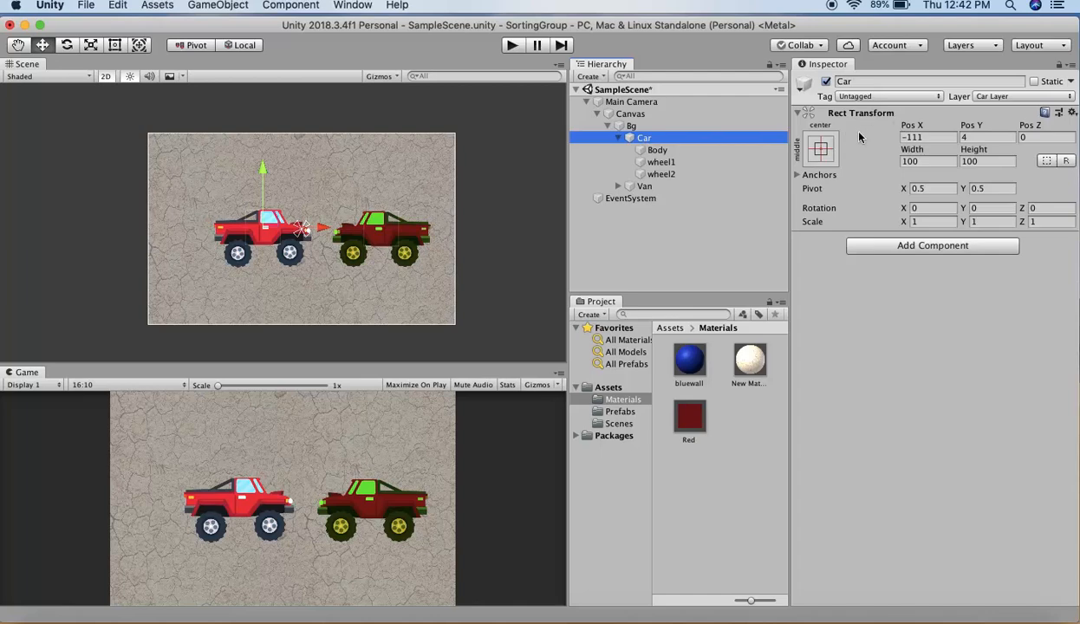
left_click(672, 151)
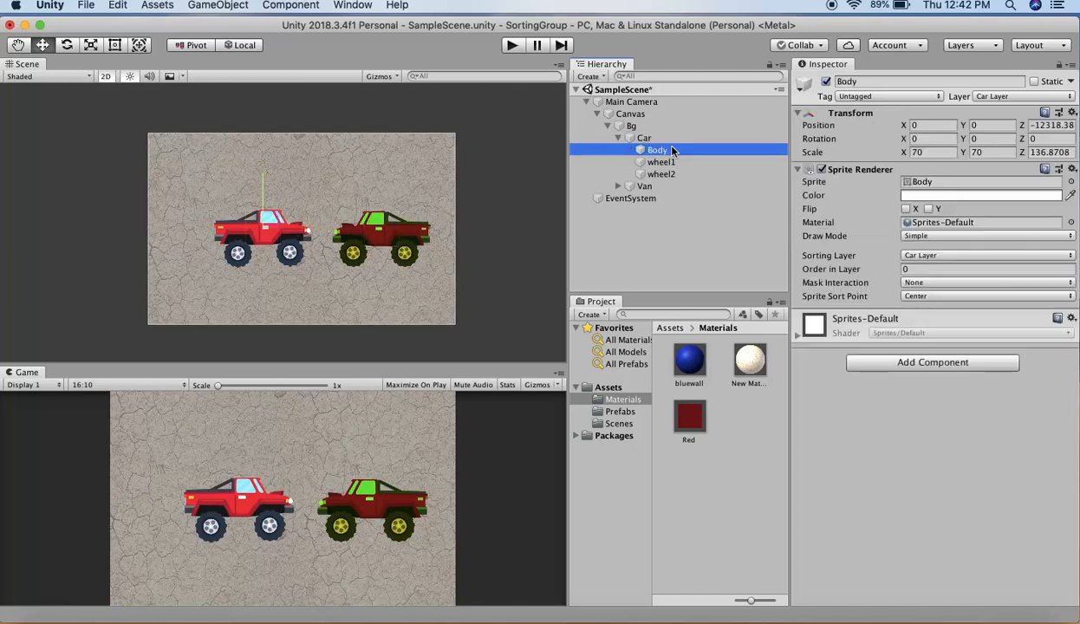
left_click(674, 164)
left_click(674, 175)
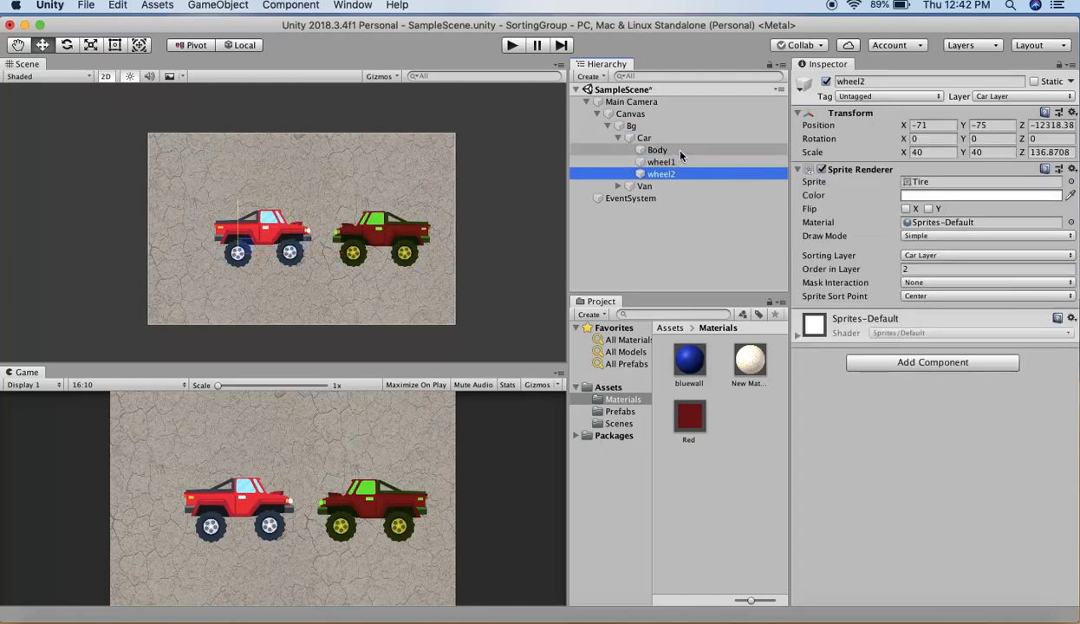
left_click(683, 150)
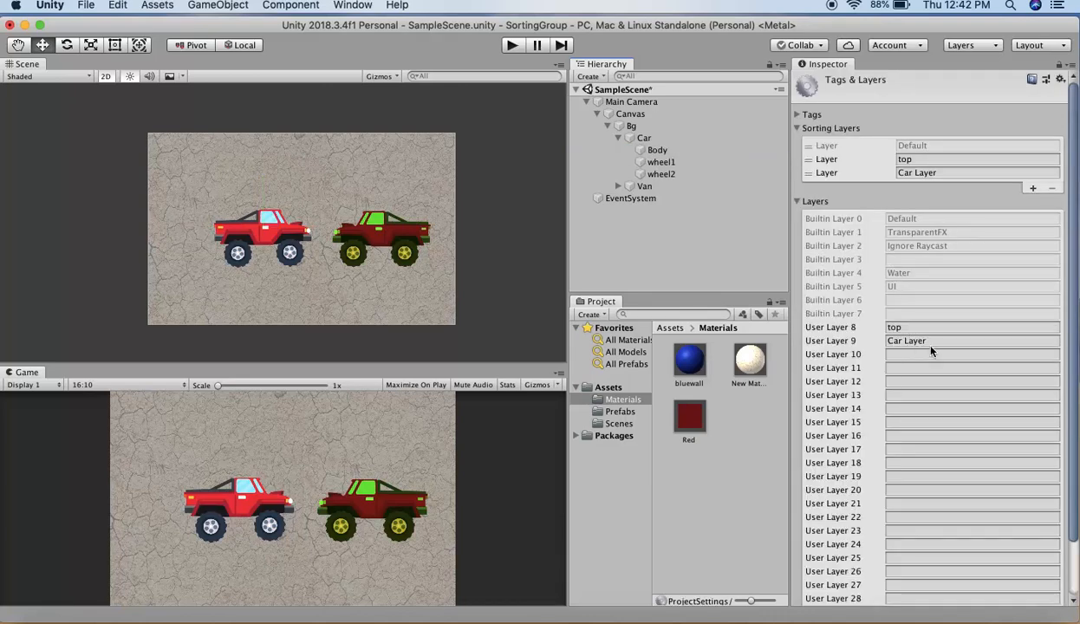
left_click(657, 152)
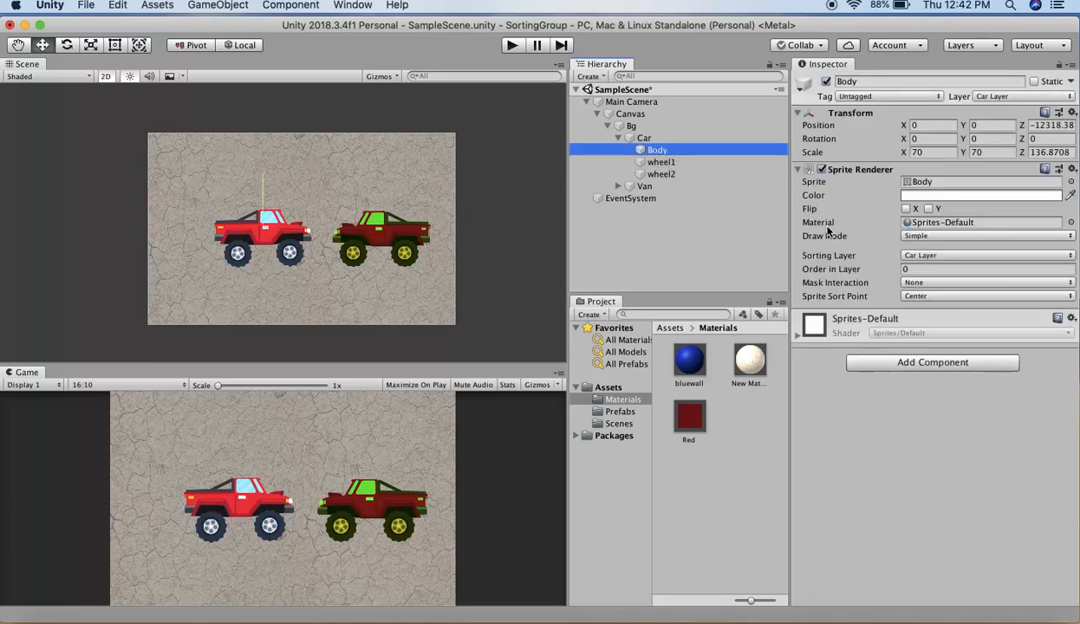
left_click(709, 163)
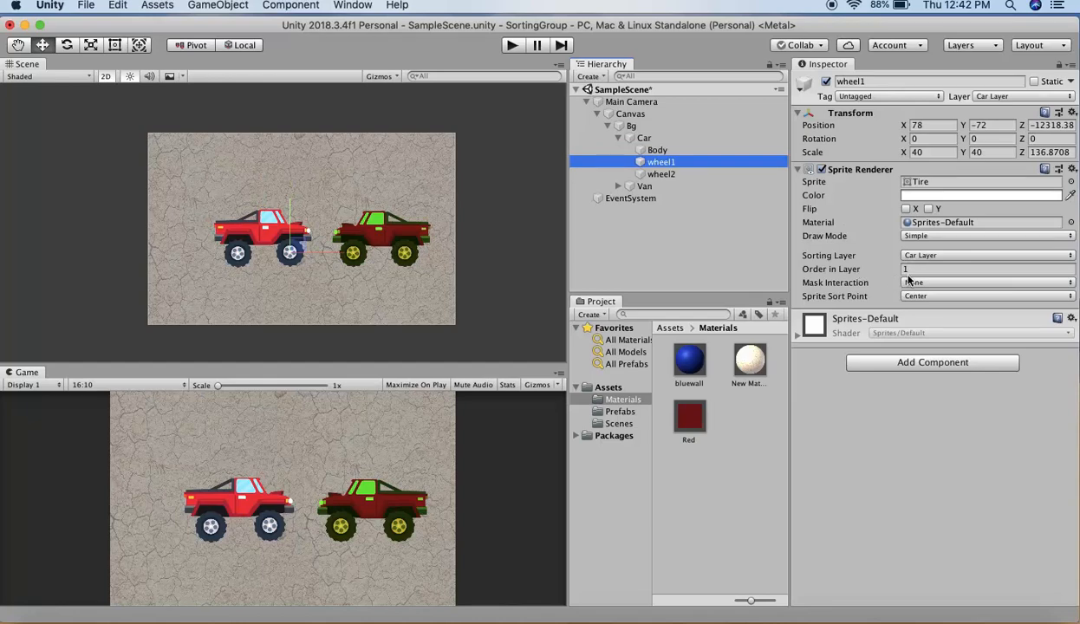
left_click(689, 175)
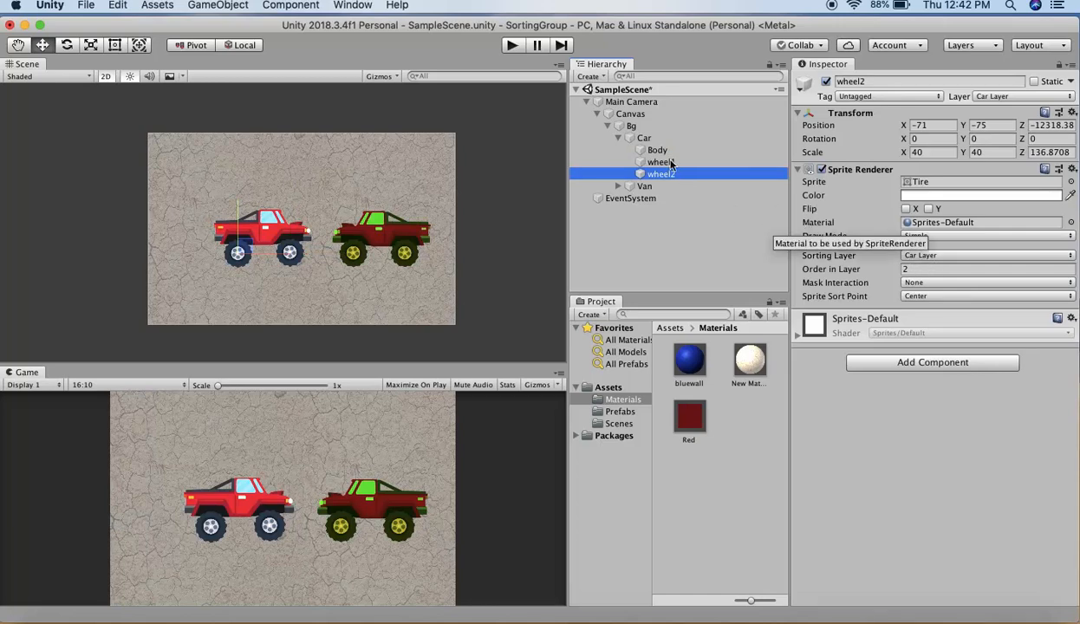
left_click(643, 138)
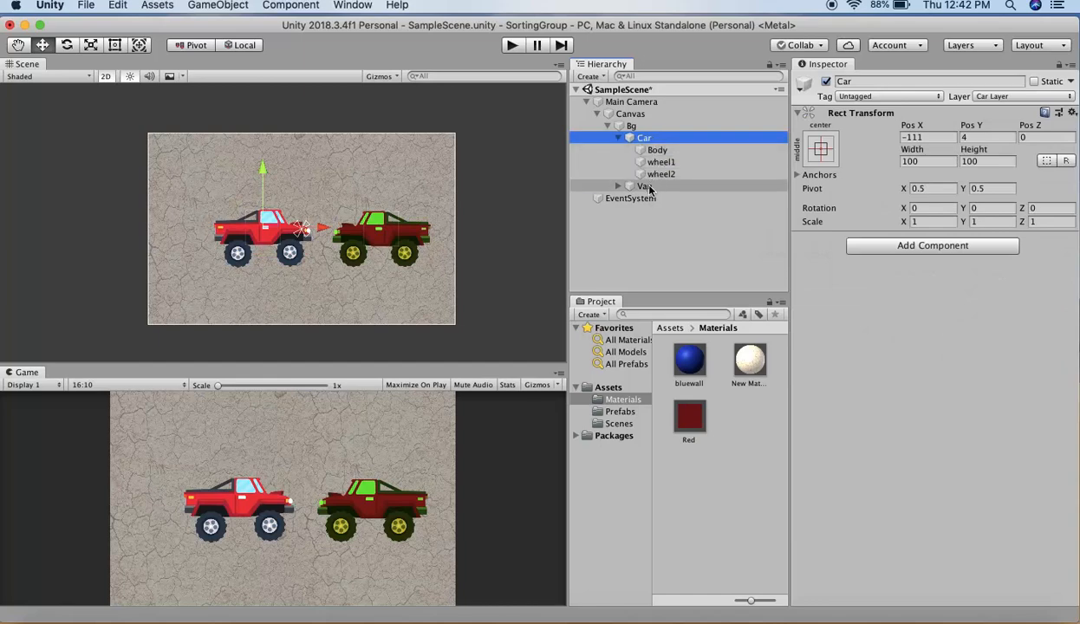
- Examine the sorting layer and order in layer of the Van's Body, wheel1 and wheel2 sprites
left_click(644, 185)
left_click(618, 187)
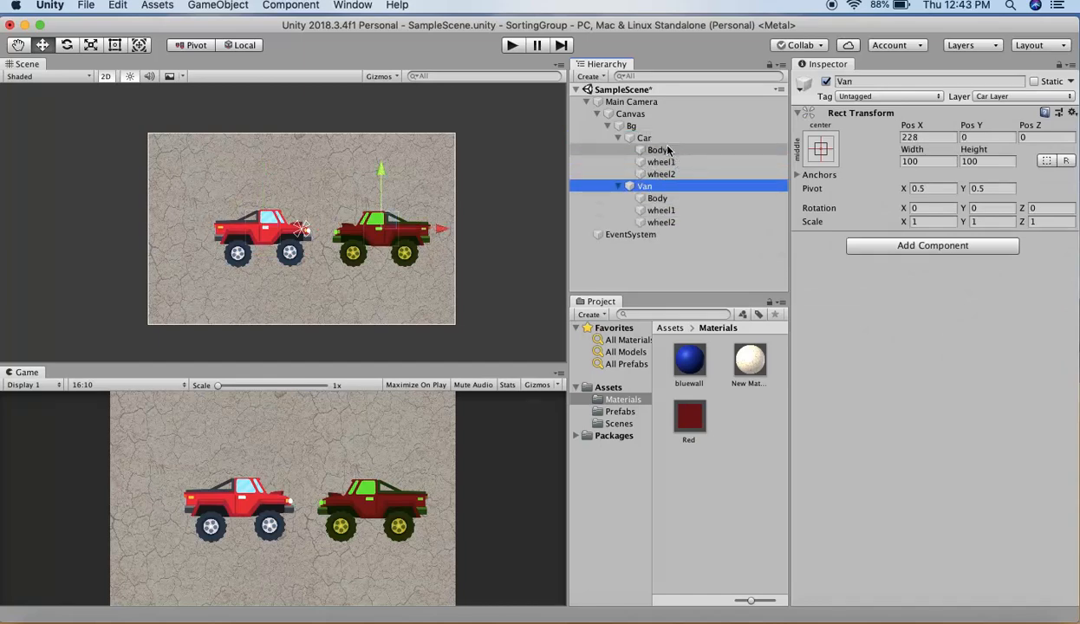
left_click(676, 198)
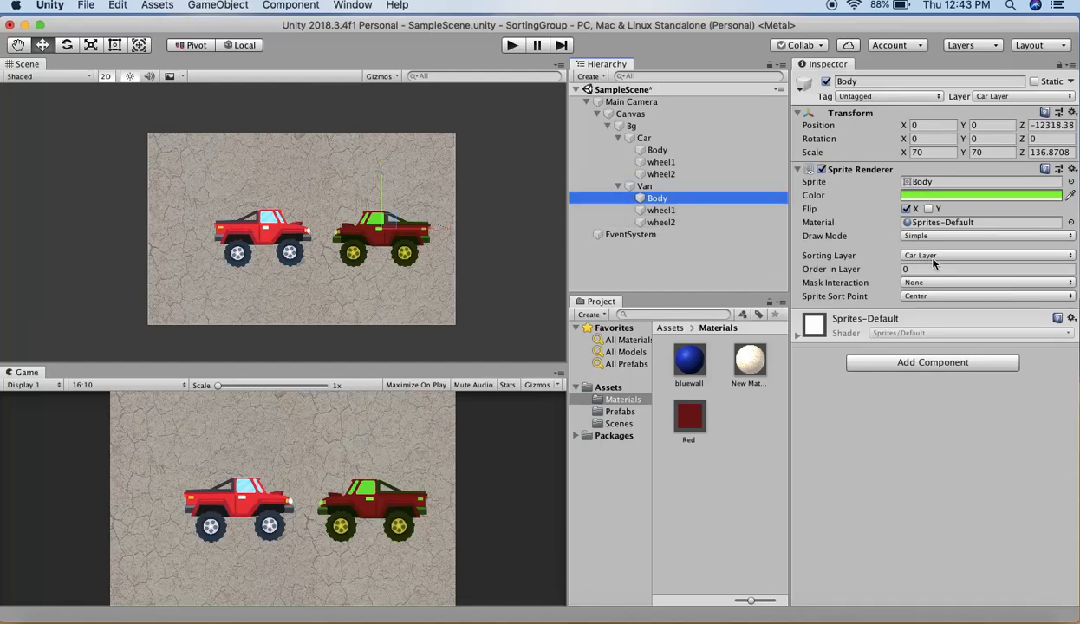
left_click(724, 212)
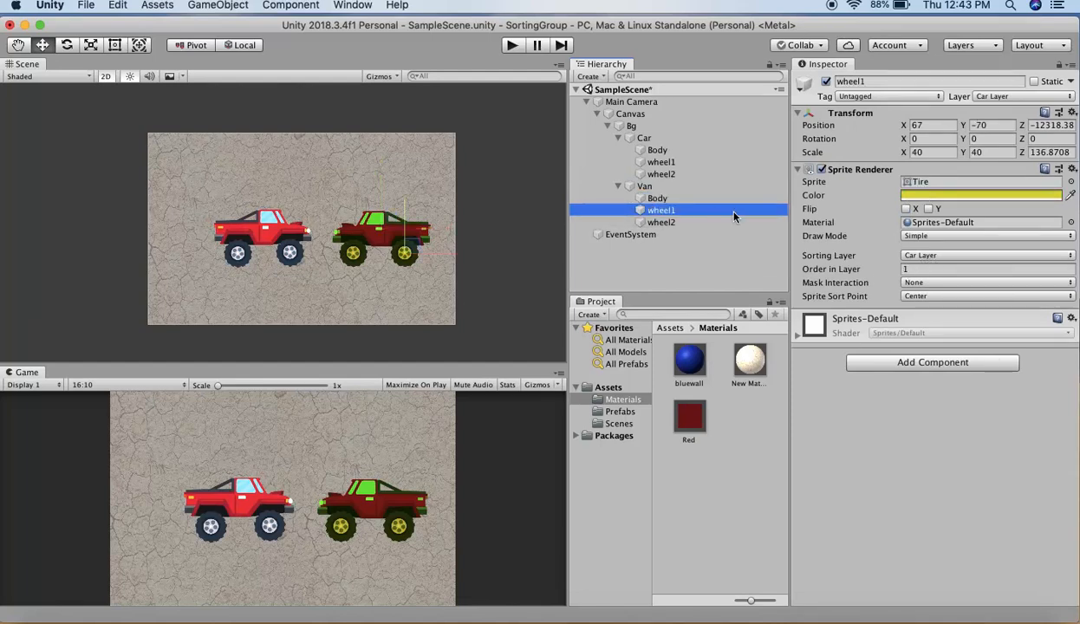
left_click(683, 223)
- Move the Car horizontally across the Van to test how their sprites overlap, and bring it back to about X -122
left_click(671, 138)
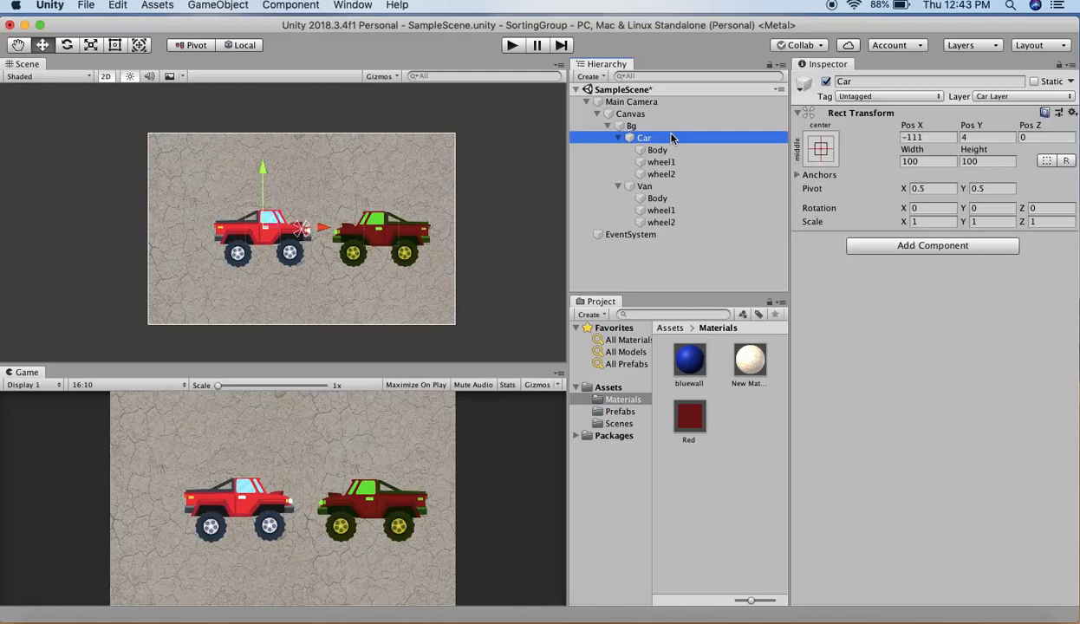
left_click(321, 232)
left_click_drag(321, 232, 475, 217)
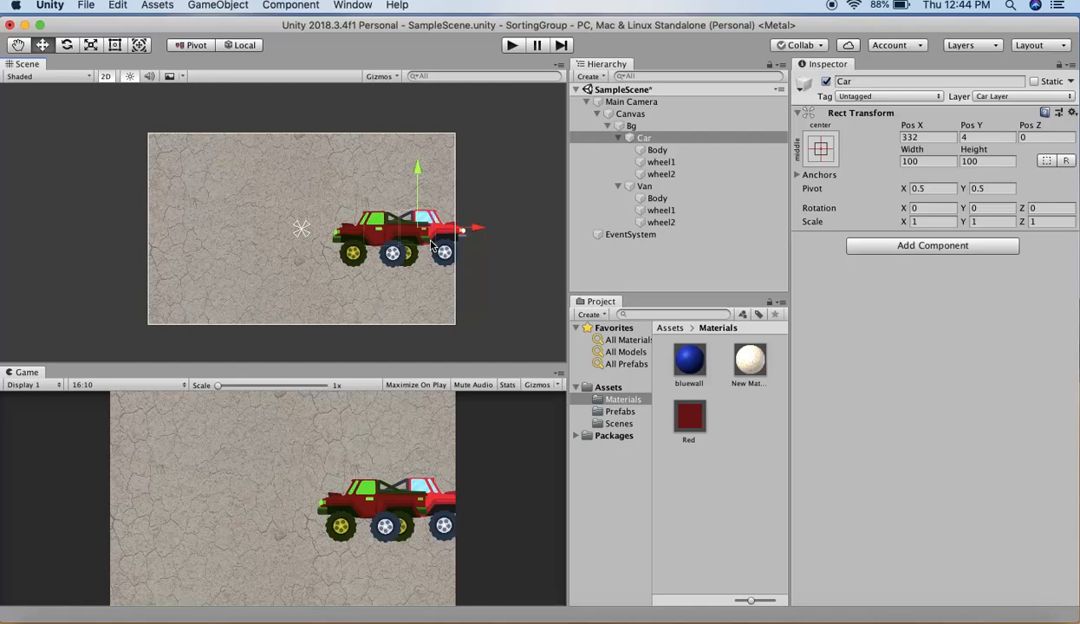
left_click_drag(439, 229, 292, 258)
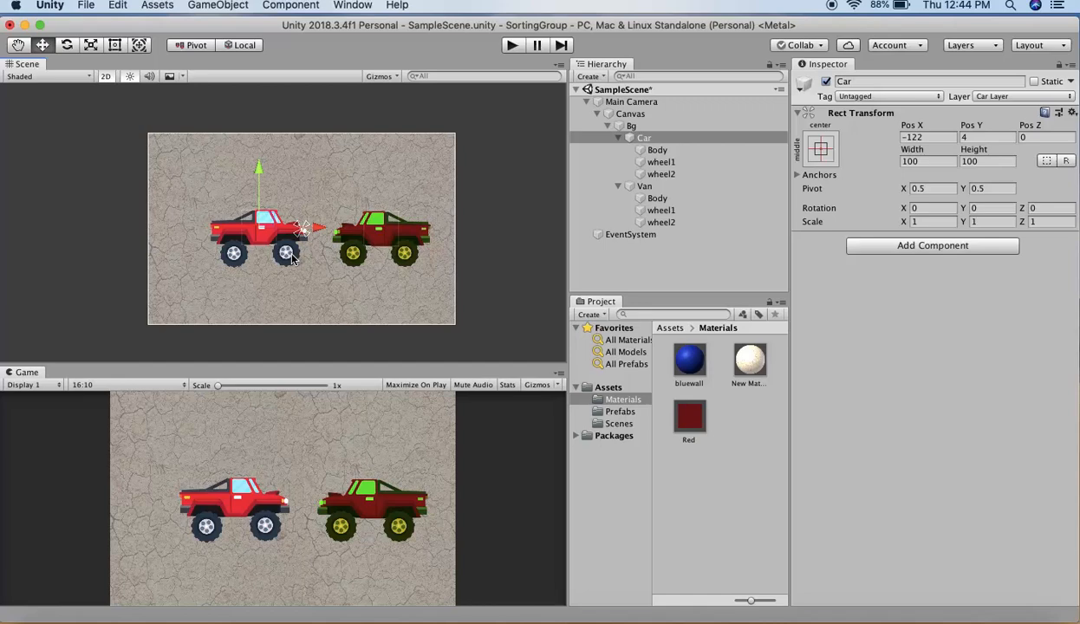
- Add a Sorting Group component to the Car, and set the Sorting Group's sorting layer to Car Layer on both Car and Van
left_click(642, 138)
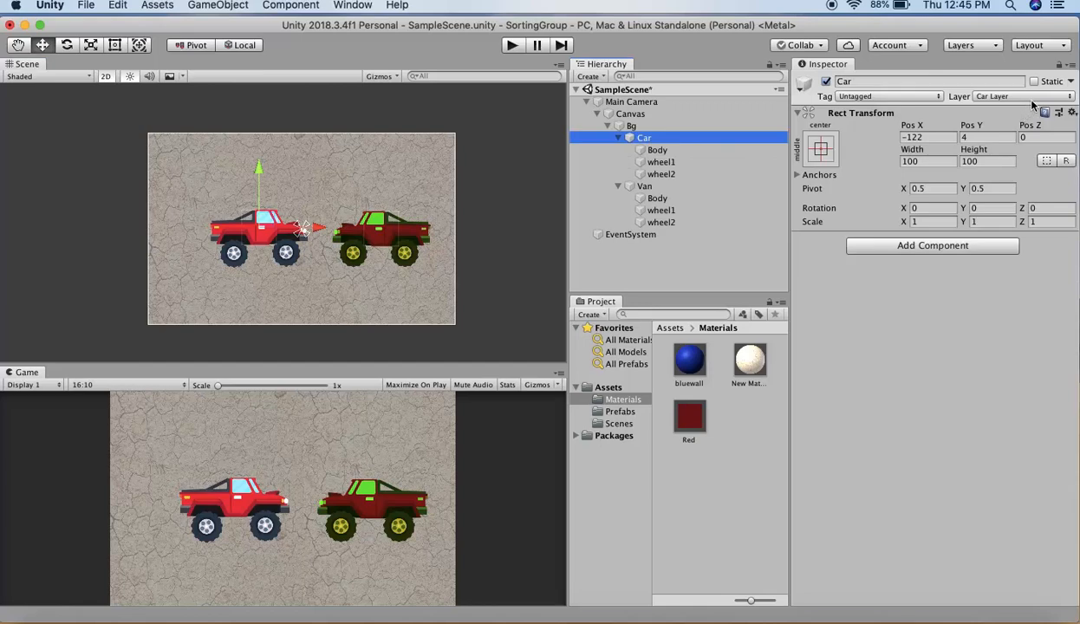
left_click(921, 246)
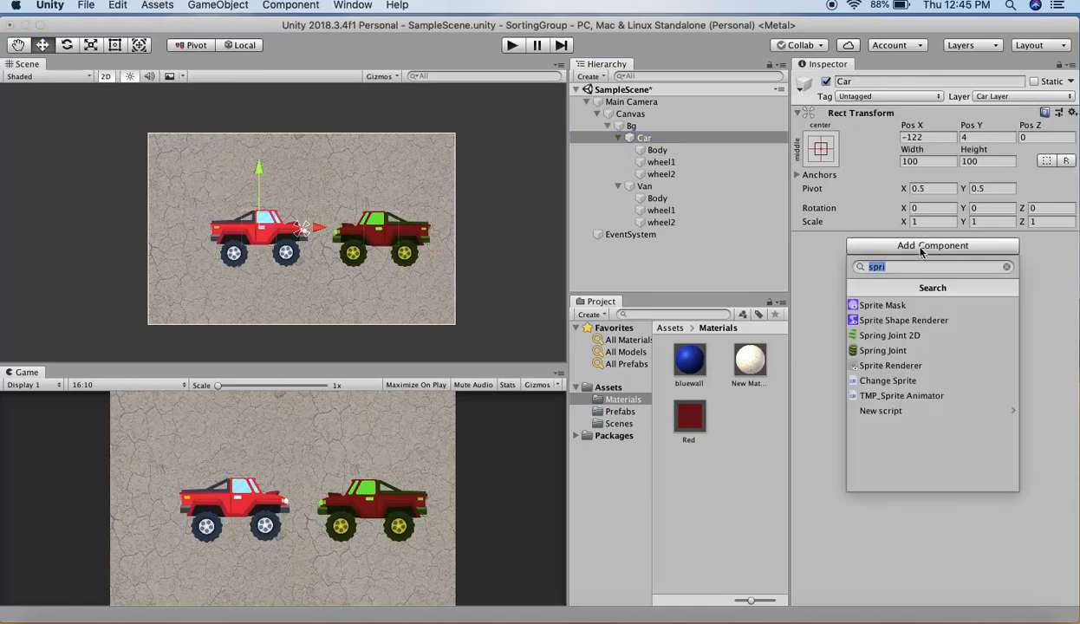
type("sort")
key("Return")
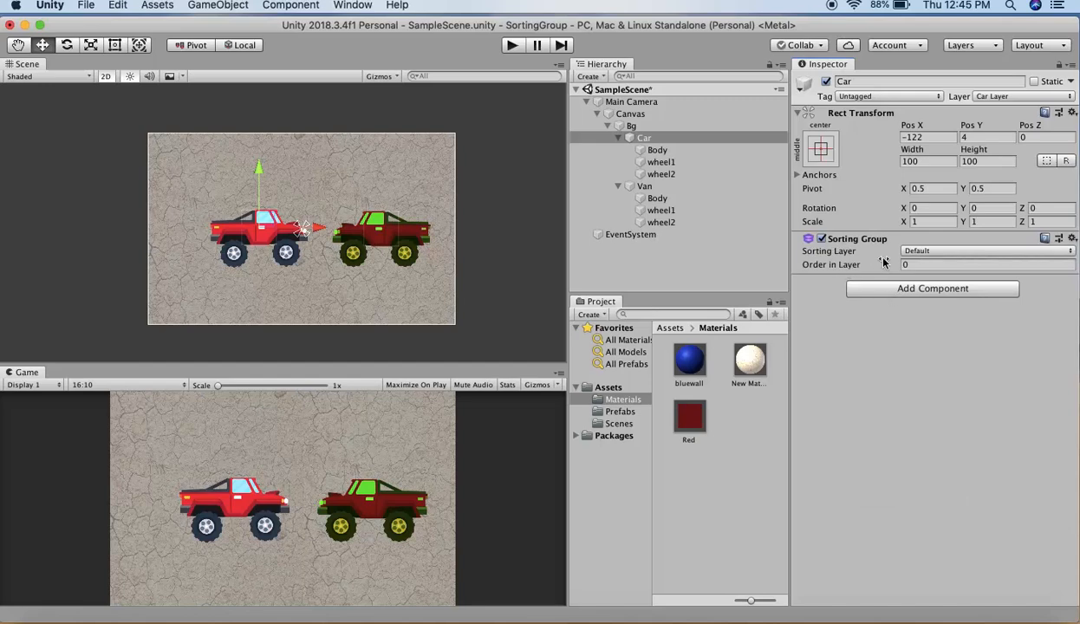
left_click(945, 251)
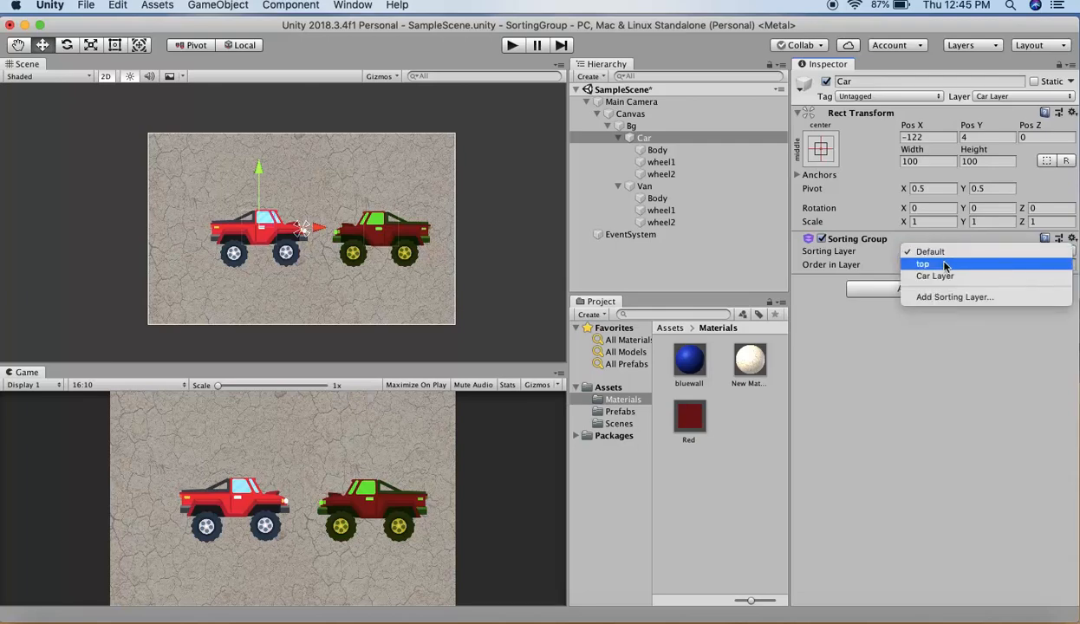
left_click(935, 276)
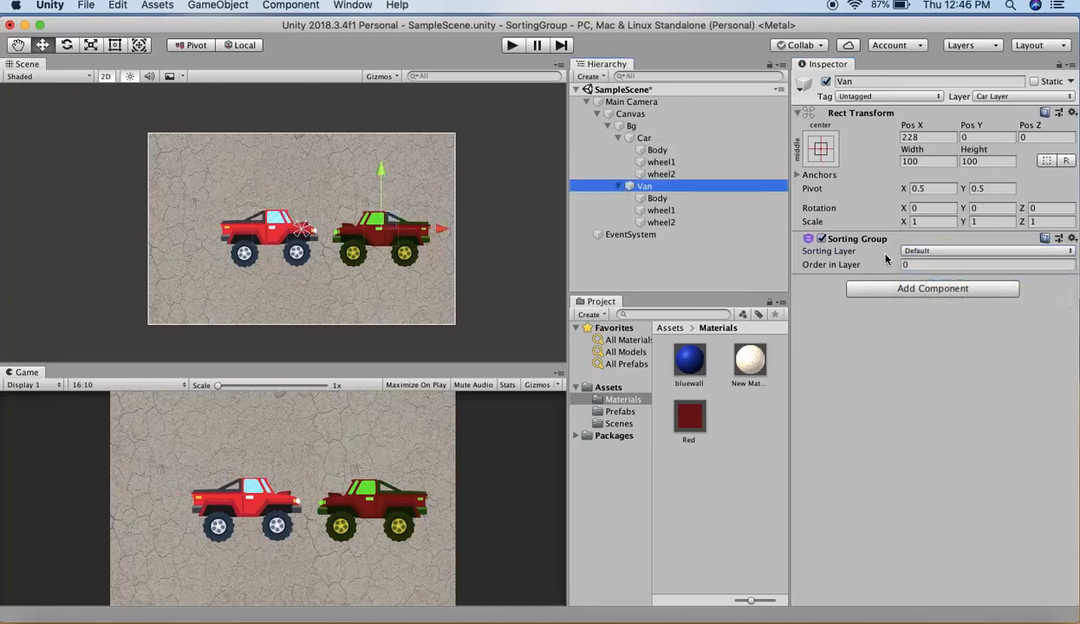
left_click(947, 251)
left_click(943, 275)
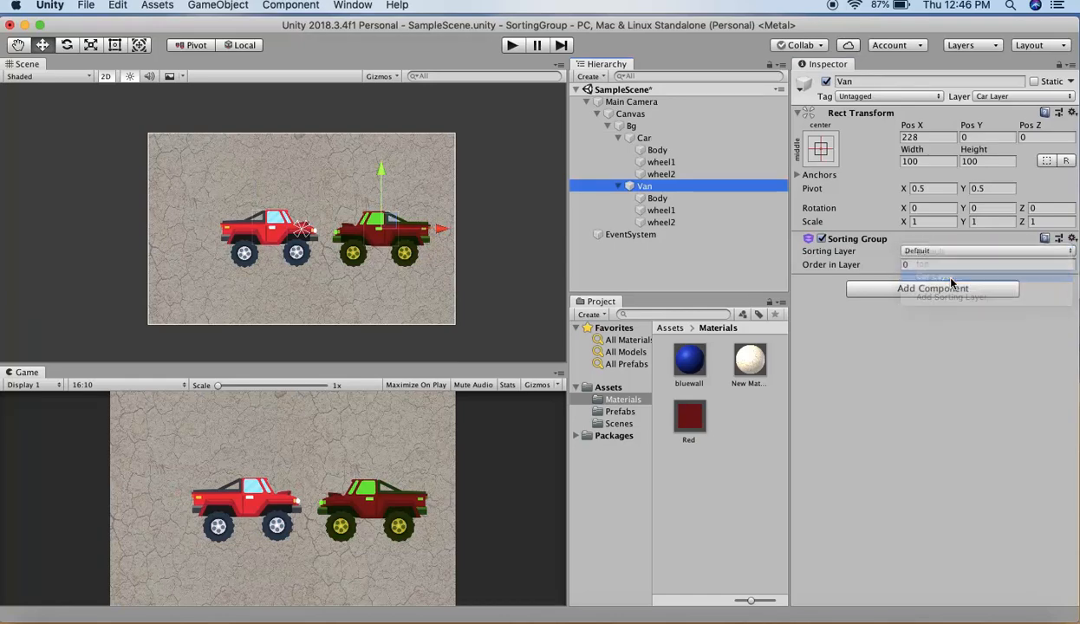
- Test the grouped overlap by moving the Car past the Van, undoing that move, and placing it over and slightly below the Van
left_click(644, 138)
left_click_drag(329, 229, 524, 227)
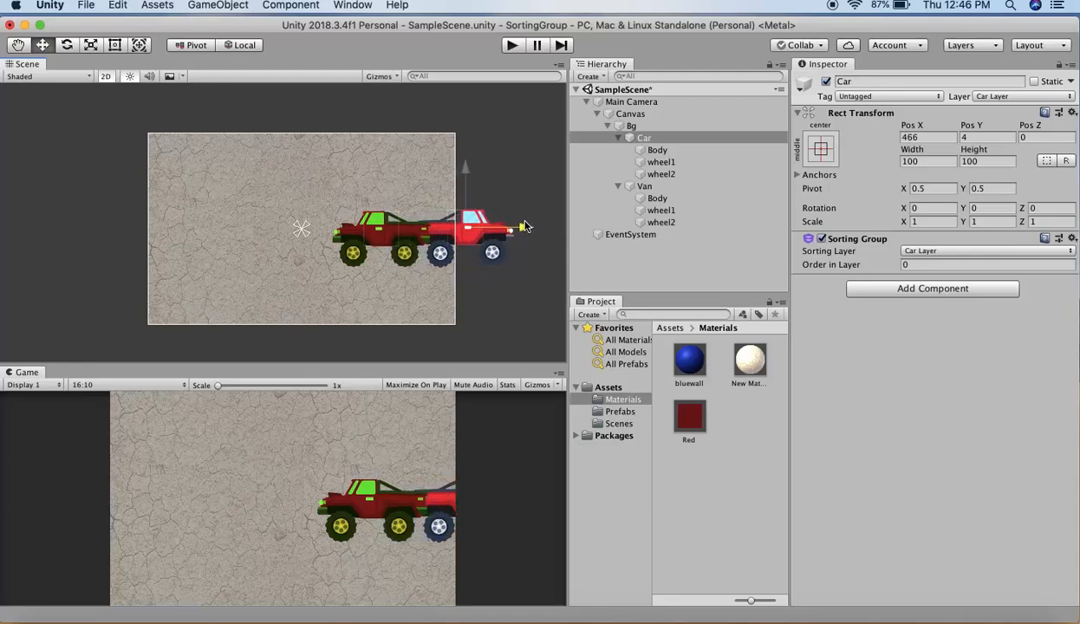
key("super+z")
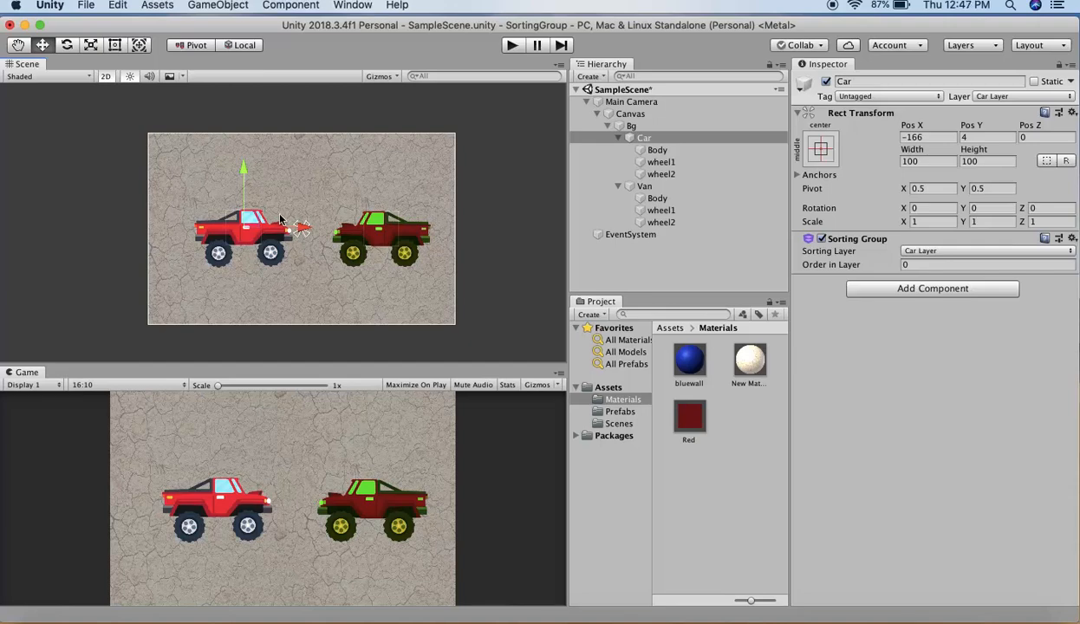
left_click_drag(247, 222, 391, 208)
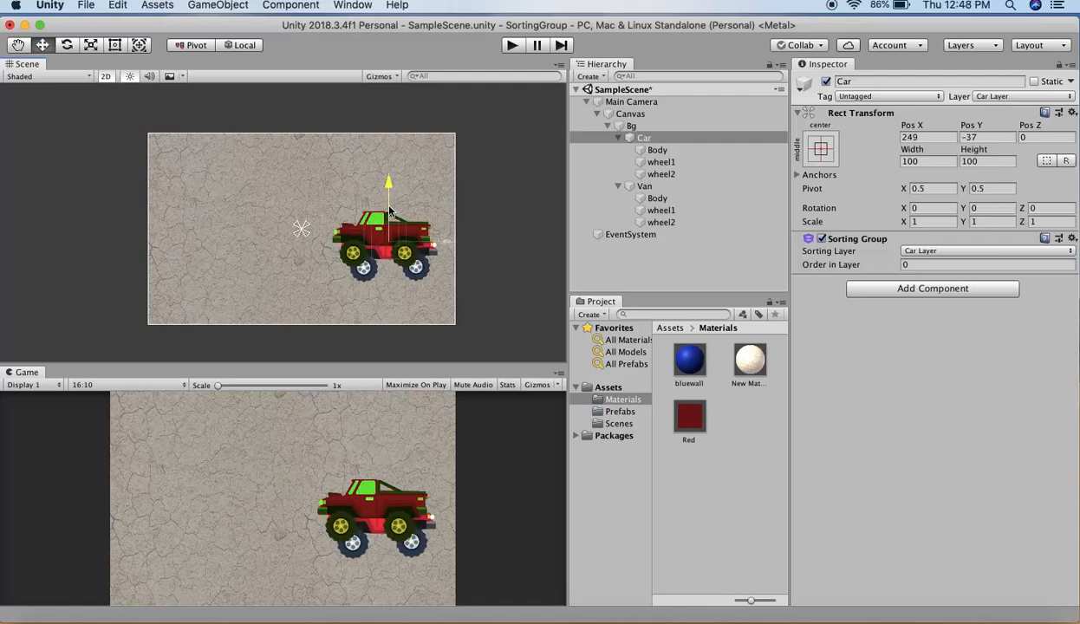
left_click_drag(390, 211, 390, 213)
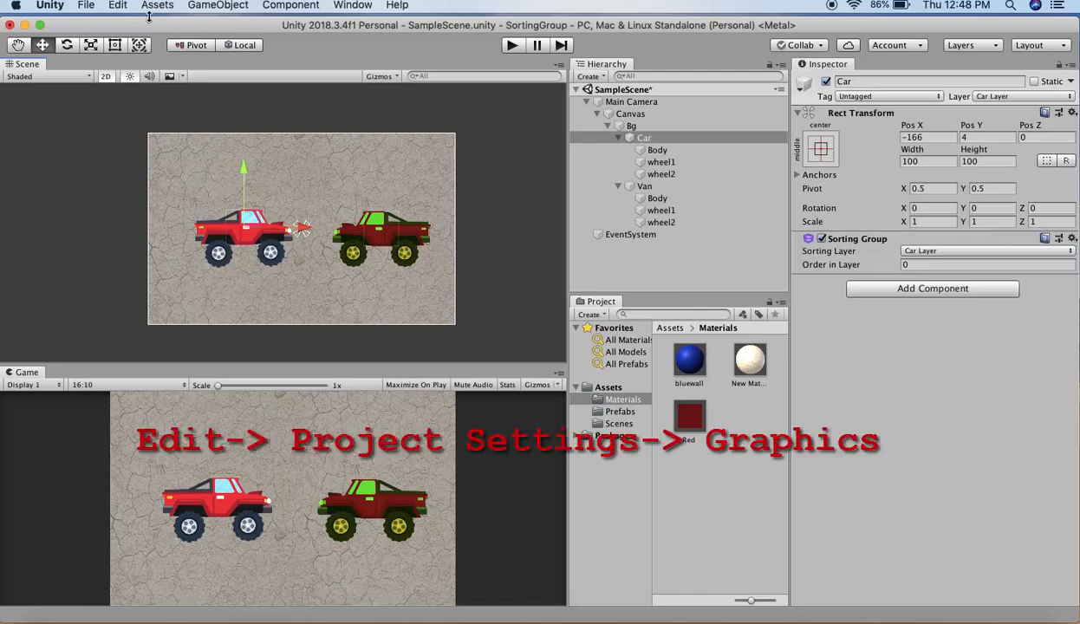
- In the project's Graphics settings, set Transparency Sort Mode to Custom Axis with a sort axis Y of 1
left_click(122, 9)
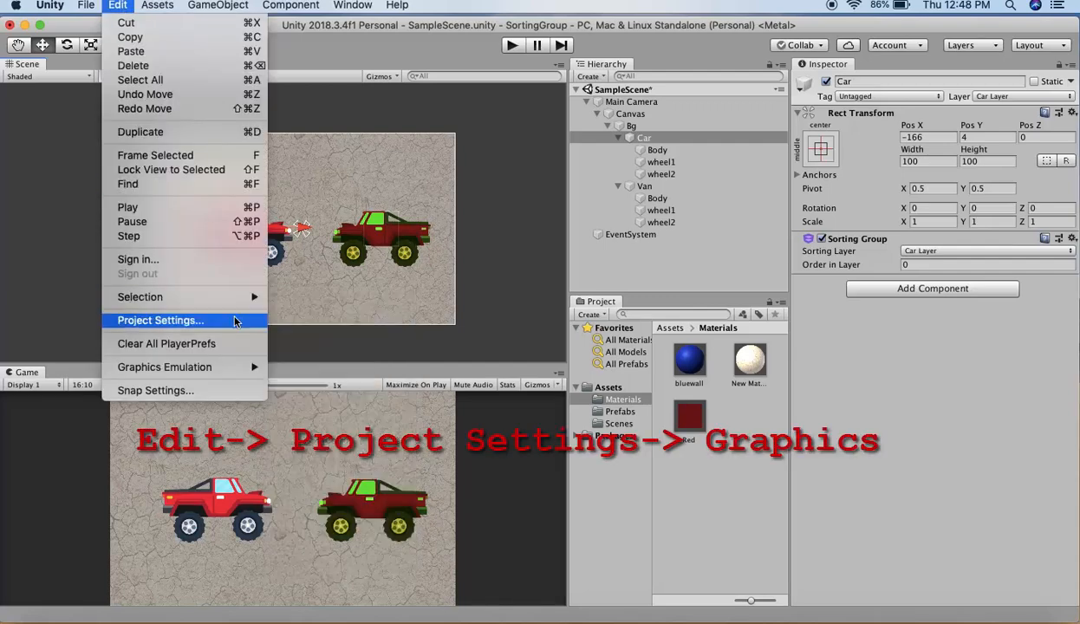
left_click(173, 320)
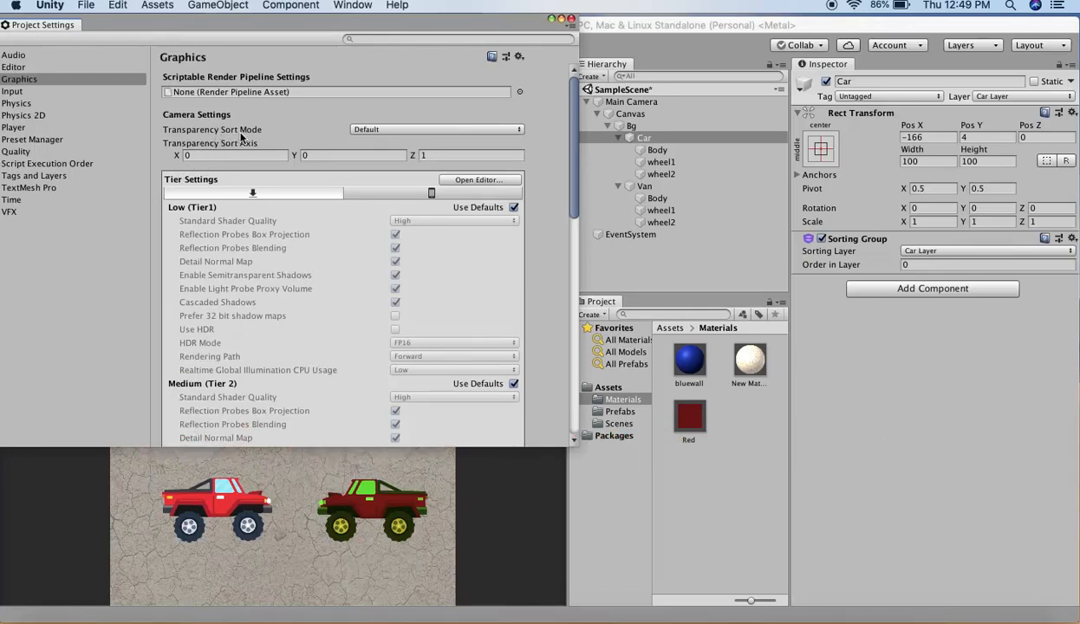
left_click(374, 129)
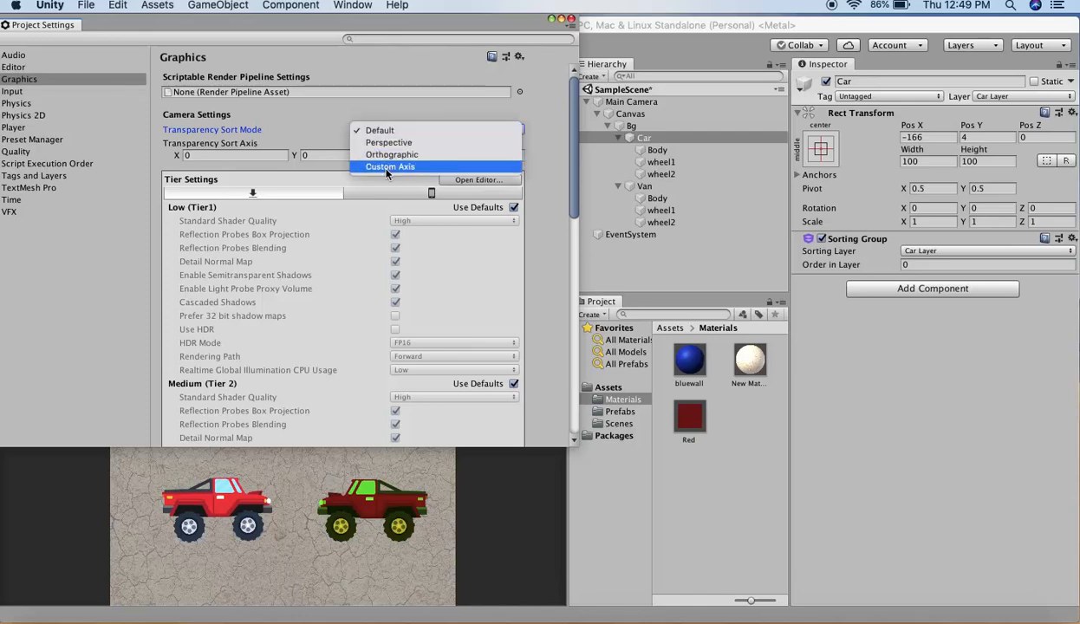
left_click(386, 168)
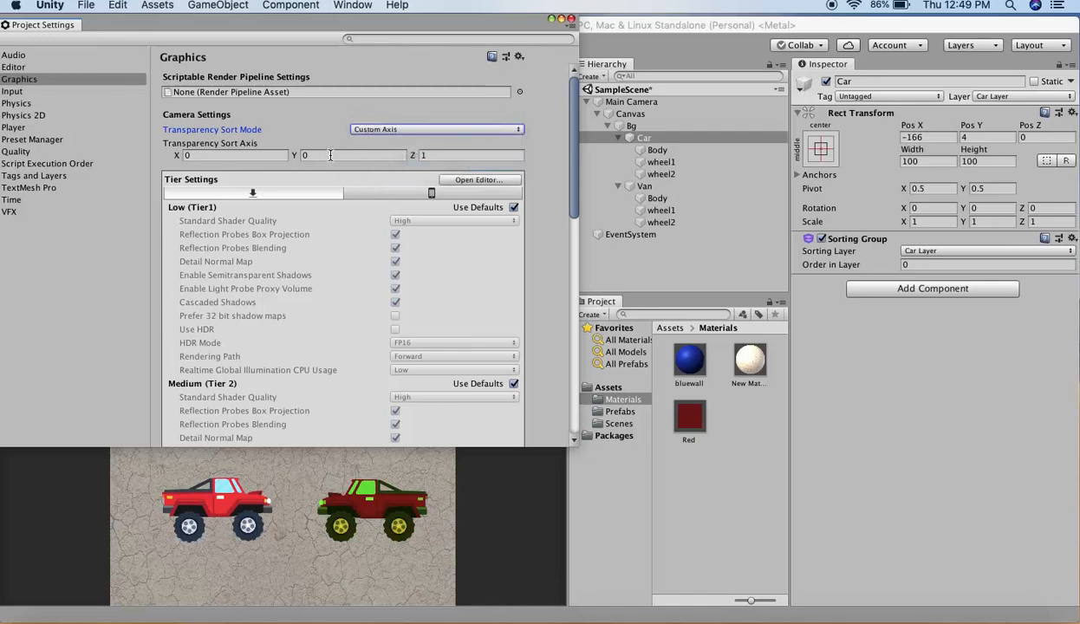
left_click(331, 156)
type("1")
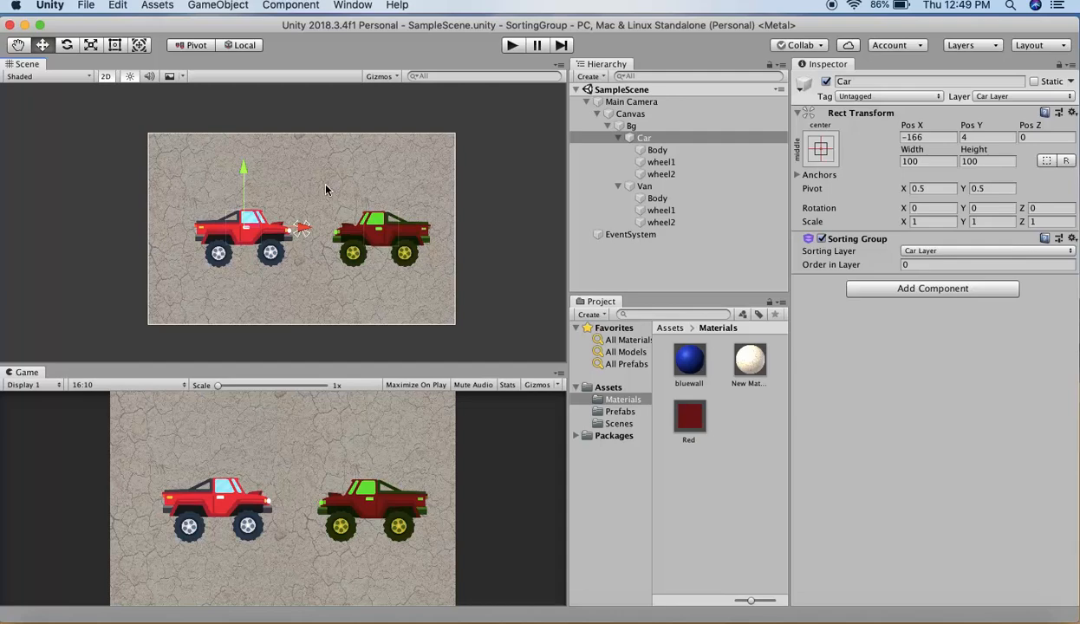
- Move the Car onto the Van, shift it below and above to test the draw order, and return it to about X -148, Y -7
left_click_drag(299, 228, 422, 224)
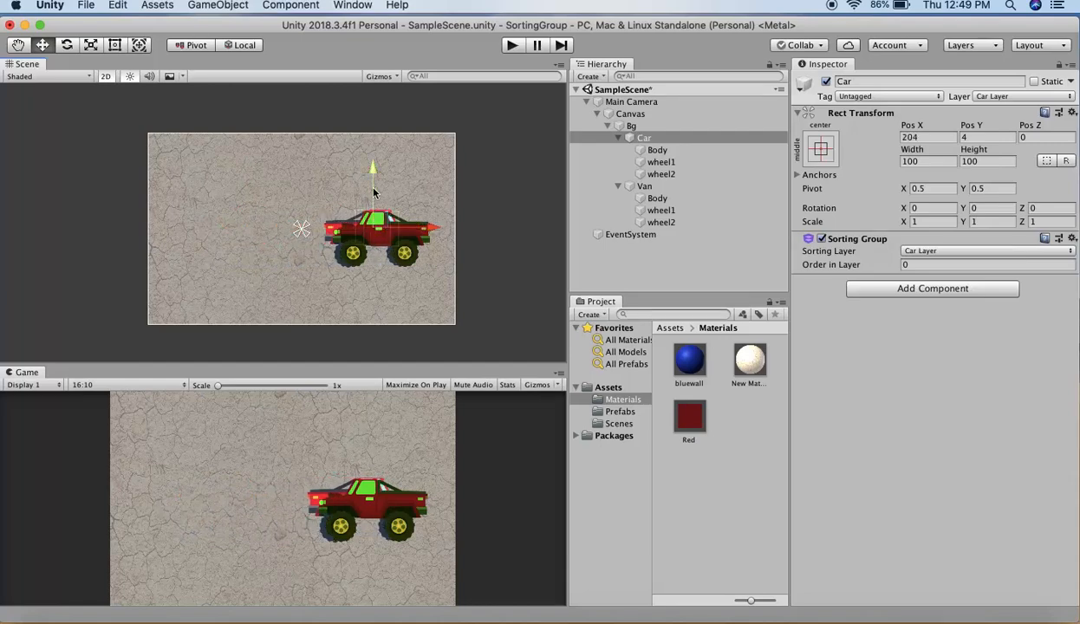
left_click_drag(375, 195, 375, 202)
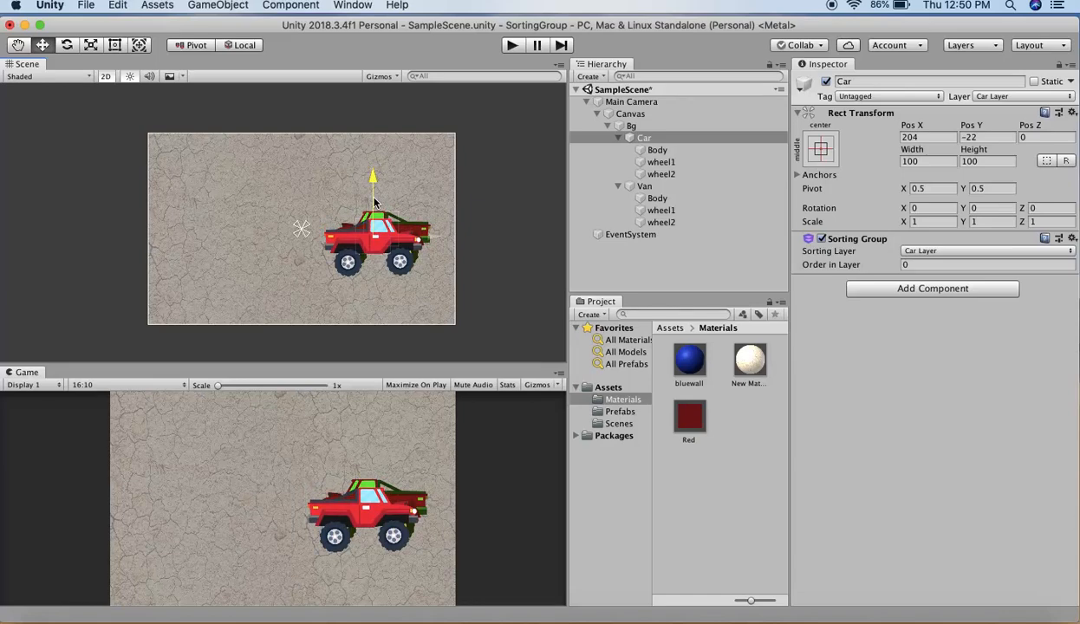
left_click_drag(375, 203, 375, 187)
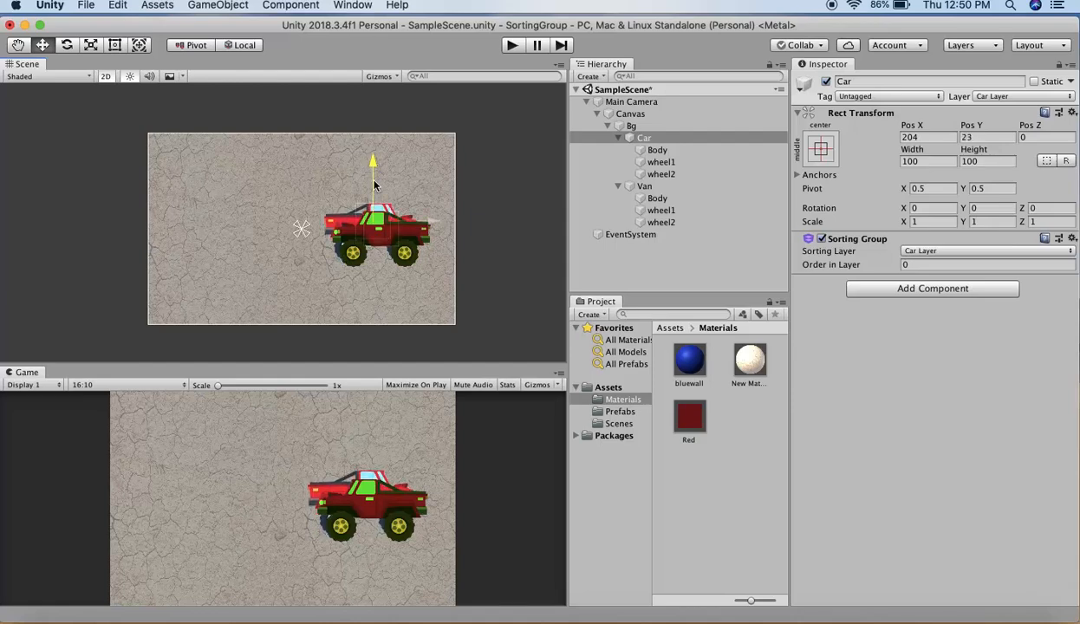
left_click_drag(384, 217, 259, 226)
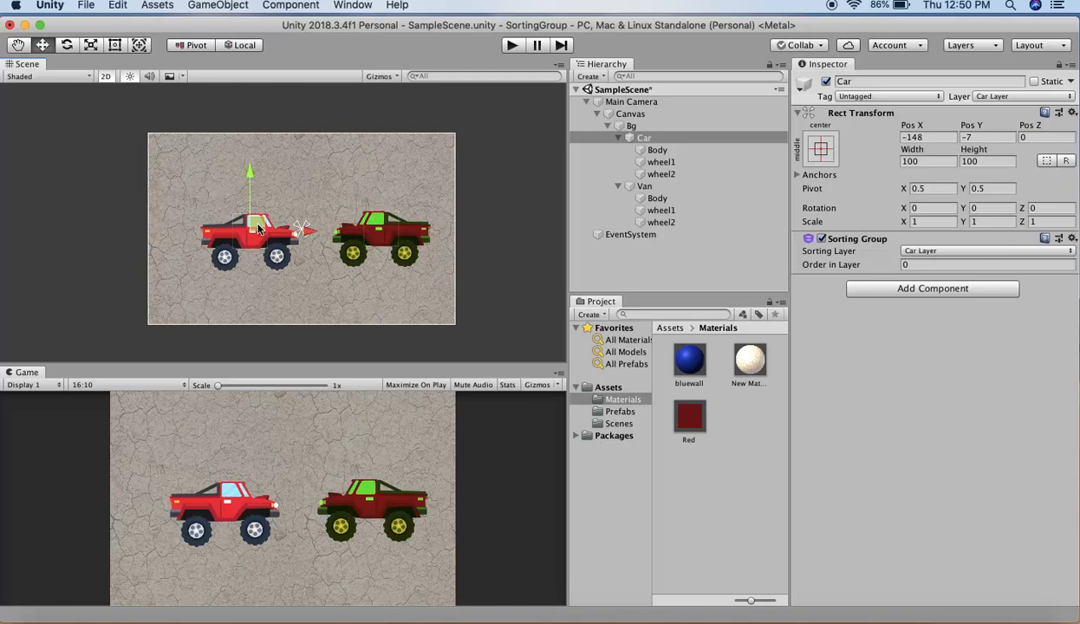